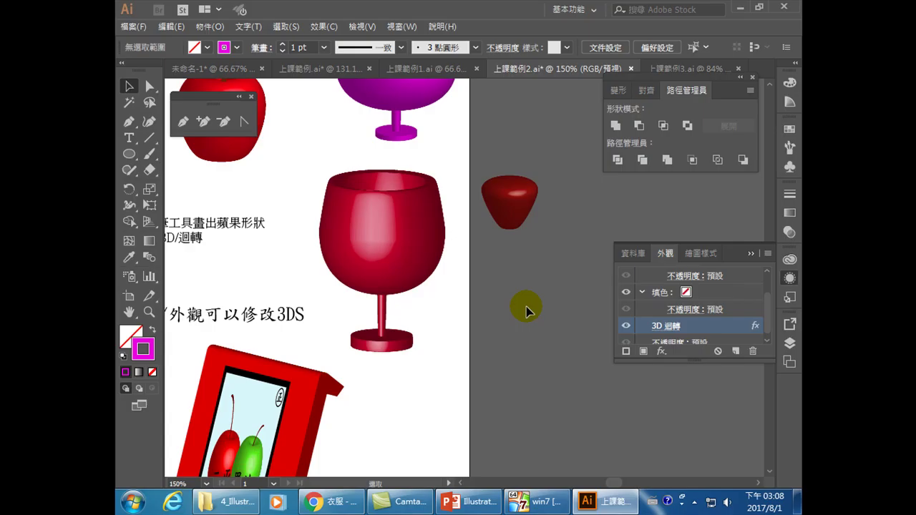
# - Scroll past the PowerPoint title slide to reach the Illustrator example with the red stand
pyautogui.scroll(-4, 515, 317)
pyautogui.scroll(-1, 487, 326)
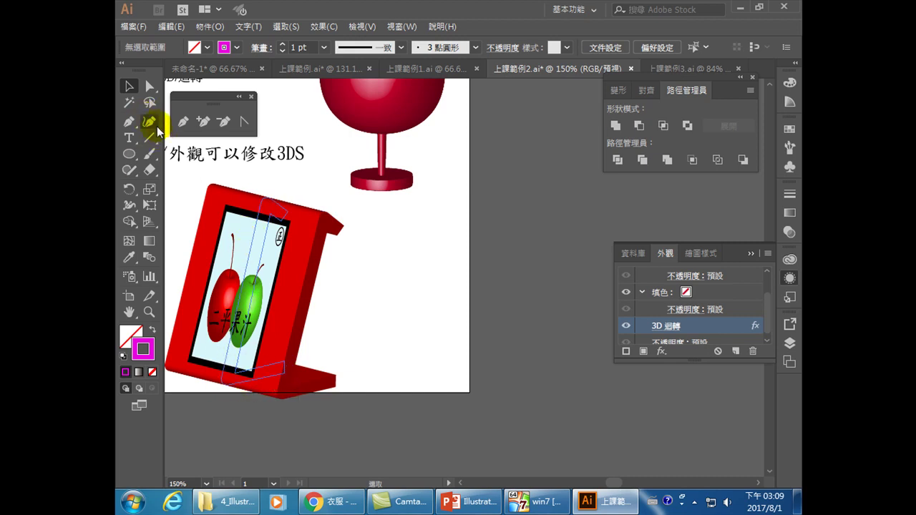
# - Draw a slanted L-shaped open path with the Pen tool beside the red stand
pyautogui.click(181, 123)
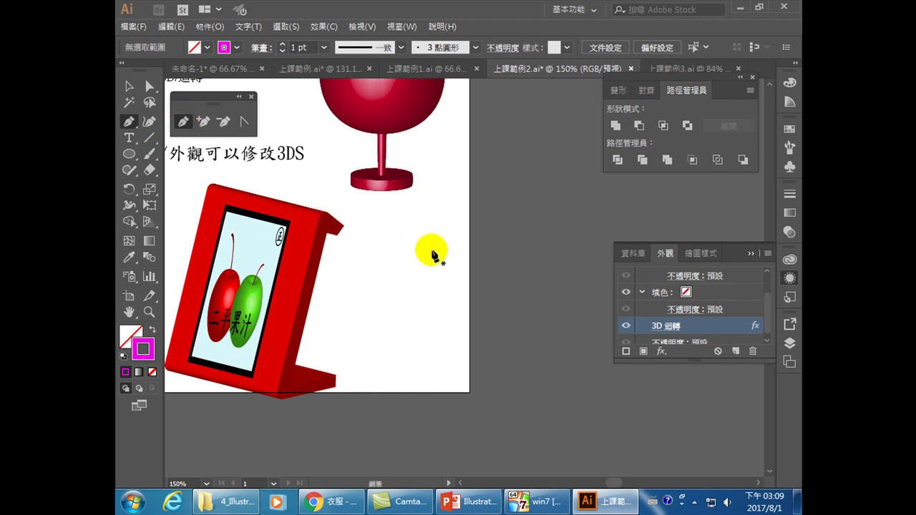
pyautogui.click(433, 240)
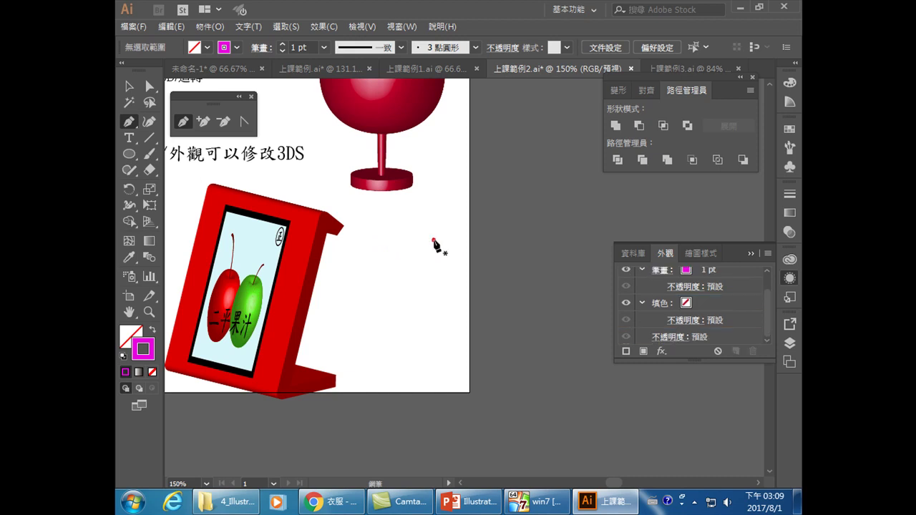
pyautogui.moveTo(417, 226); pyautogui.dragTo(419, 228)
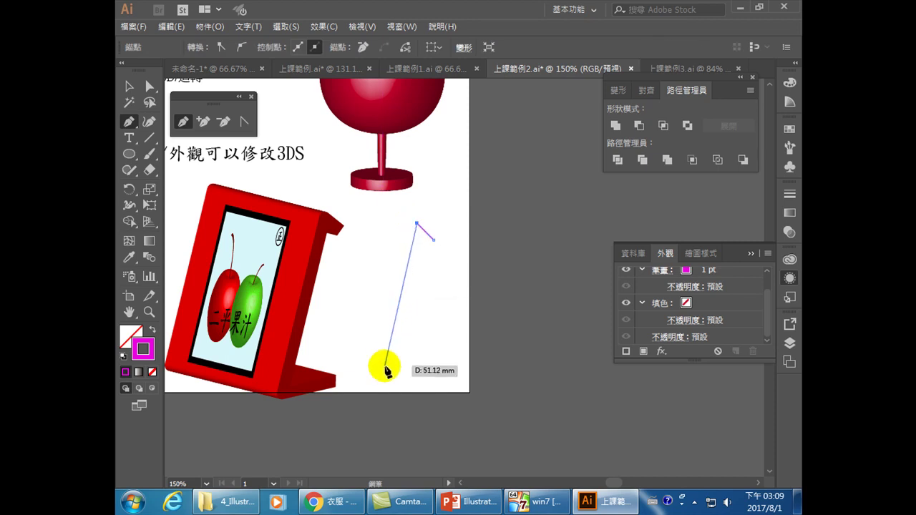
pyautogui.click(383, 373)
pyautogui.moveTo(418, 374)
pyautogui.mouseDown()
pyautogui.moveTo(434, 370)
pyautogui.moveTo(403, 384)
pyautogui.moveTo(433, 370)
pyautogui.mouseUp()
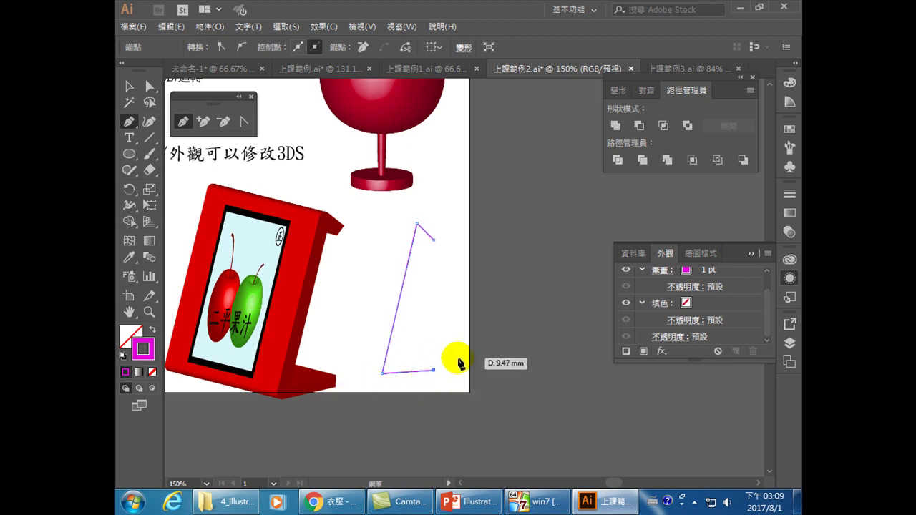
# - Nudge the L base's right end point down slightly with Direct Selection and deselect
pyautogui.press('a')
pyautogui.moveTo(428, 350)
pyautogui.mouseDown()
pyautogui.moveTo(436, 390)
pyautogui.moveTo(452, 384)
pyautogui.mouseUp()
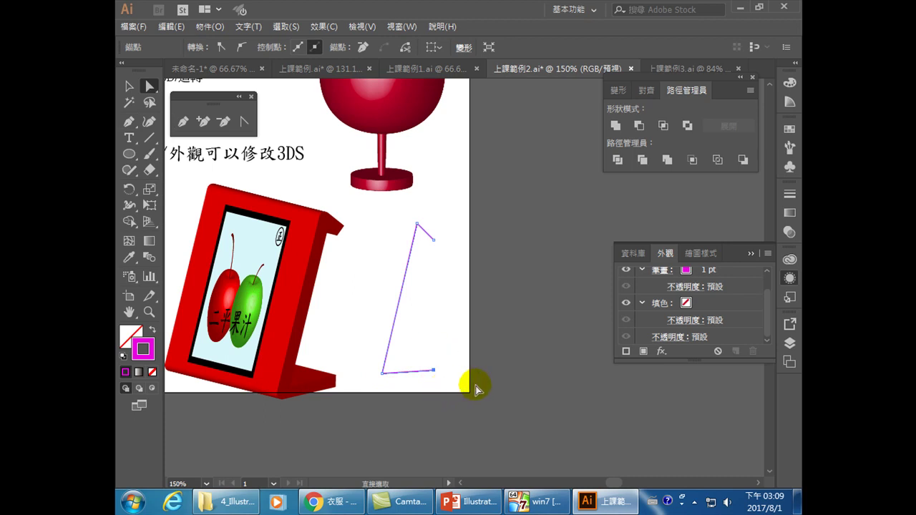
pyautogui.press('Down')
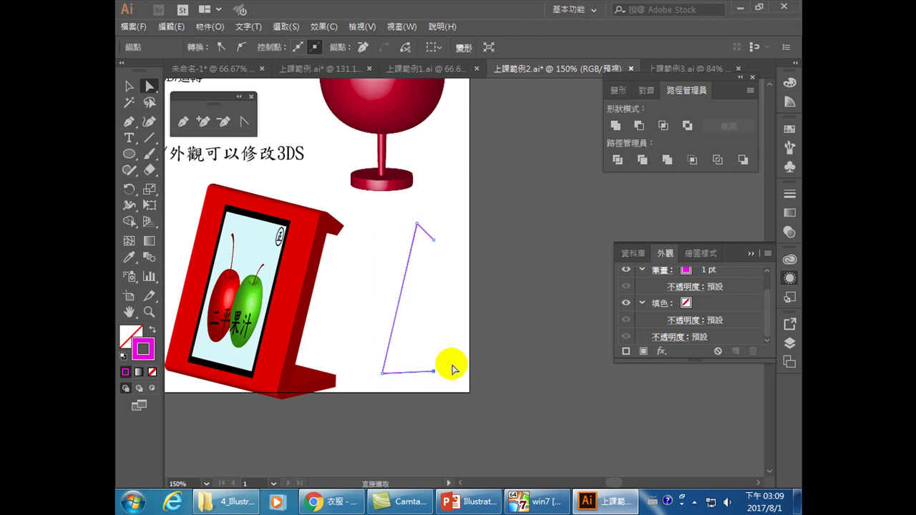
pyautogui.click(473, 324)
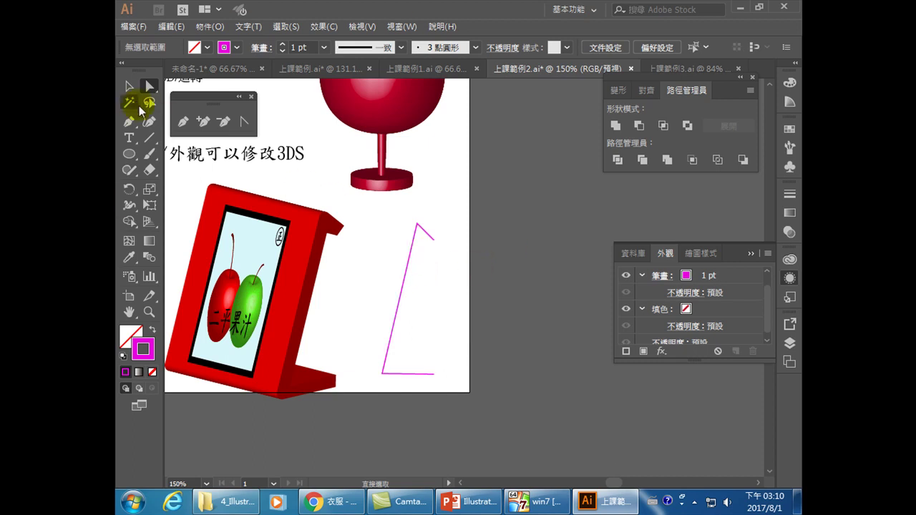
# - Set the magenta L path's stroke weight to 14 pt, after trying 60 pt and 20 pt
pyautogui.click(129, 87)
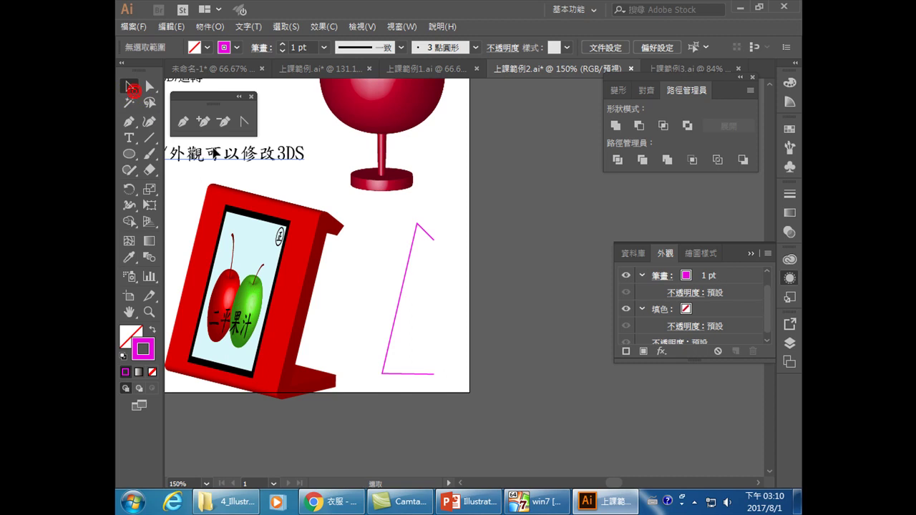
pyautogui.click(410, 259)
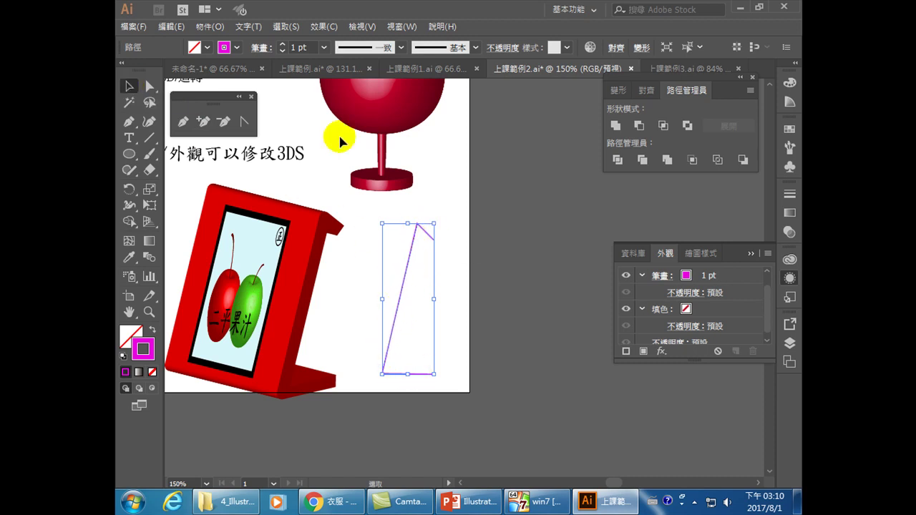
pyautogui.click(323, 47)
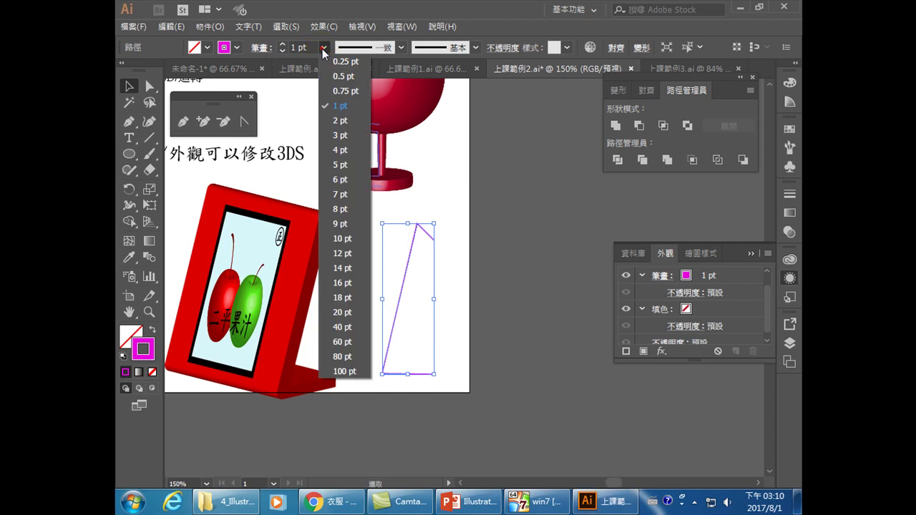
pyautogui.click(336, 343)
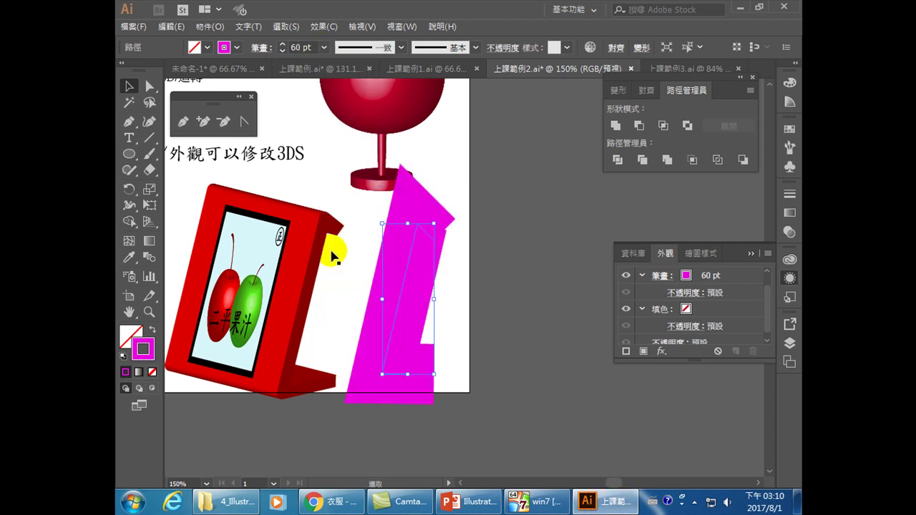
pyautogui.click(322, 49)
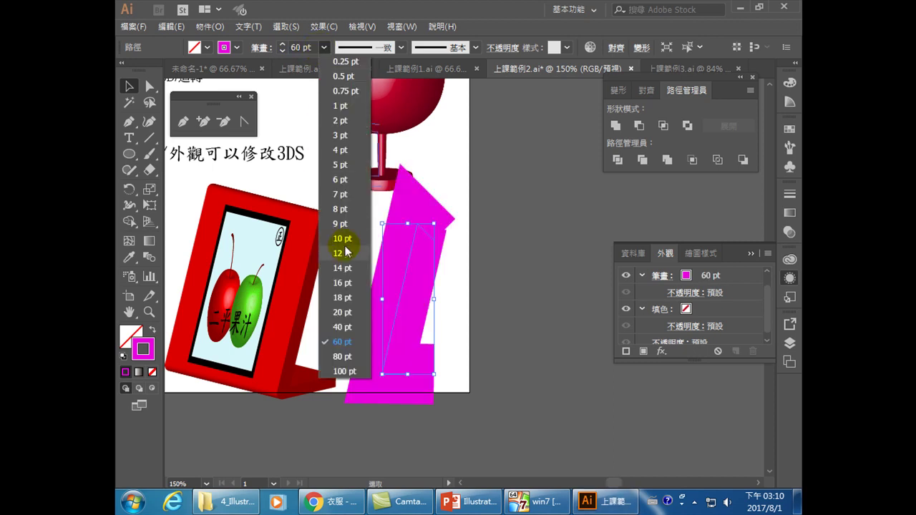
pyautogui.click(342, 313)
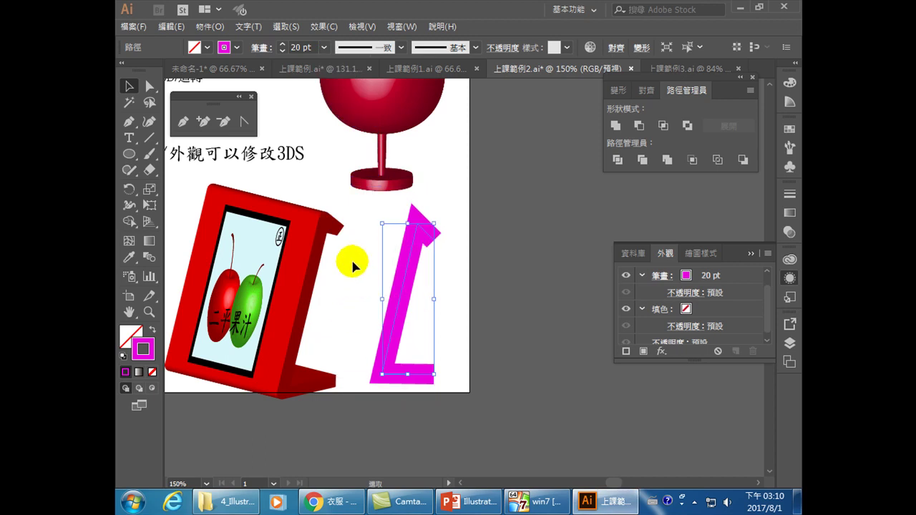
pyautogui.click(324, 48)
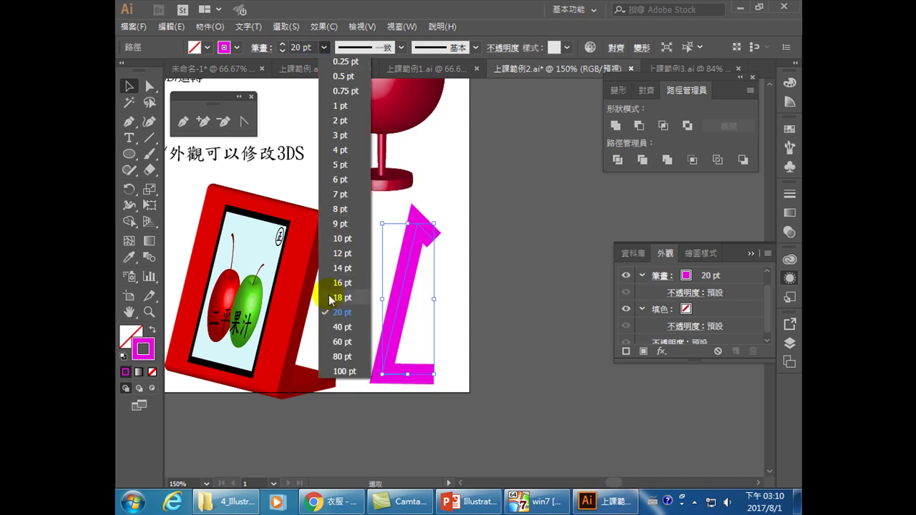
pyautogui.click(342, 269)
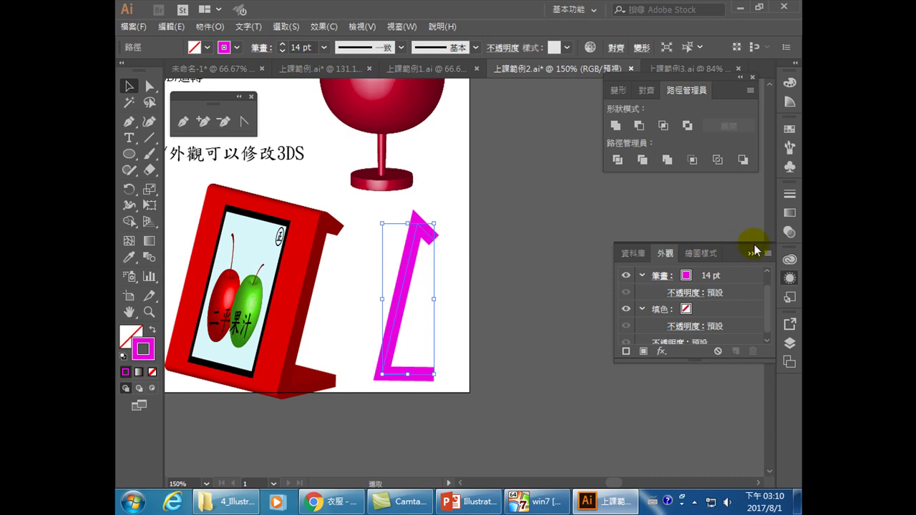
pyautogui.click(750, 252)
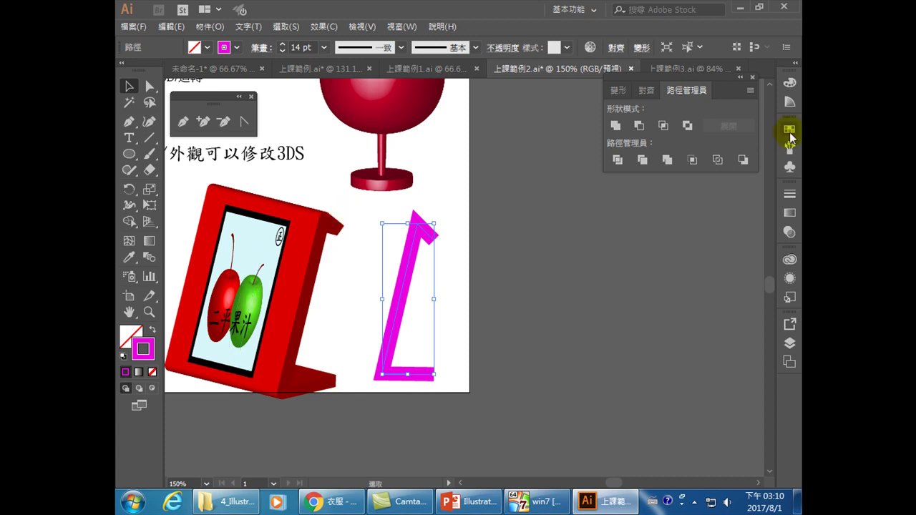
# - Give the 14 pt L stroke round caps and round corner joins
pyautogui.click(257, 48)
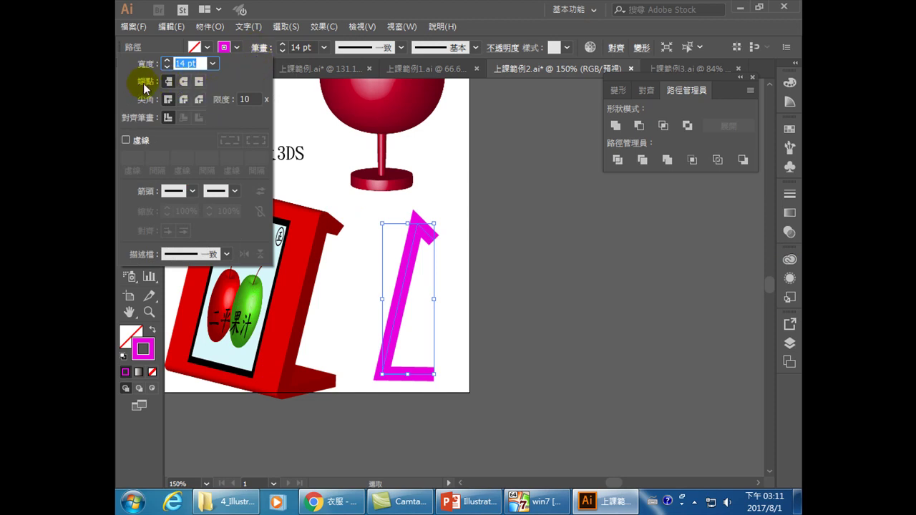
pyautogui.click(254, 48)
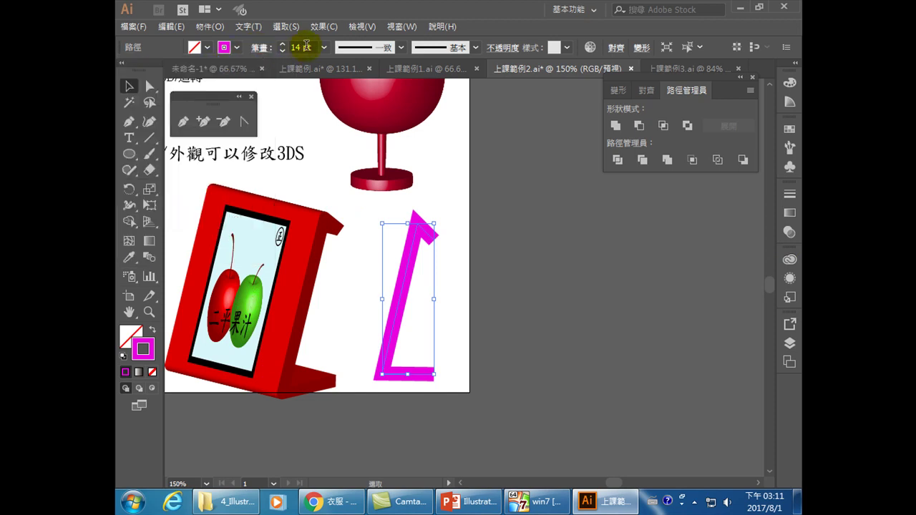
pyautogui.click(258, 49)
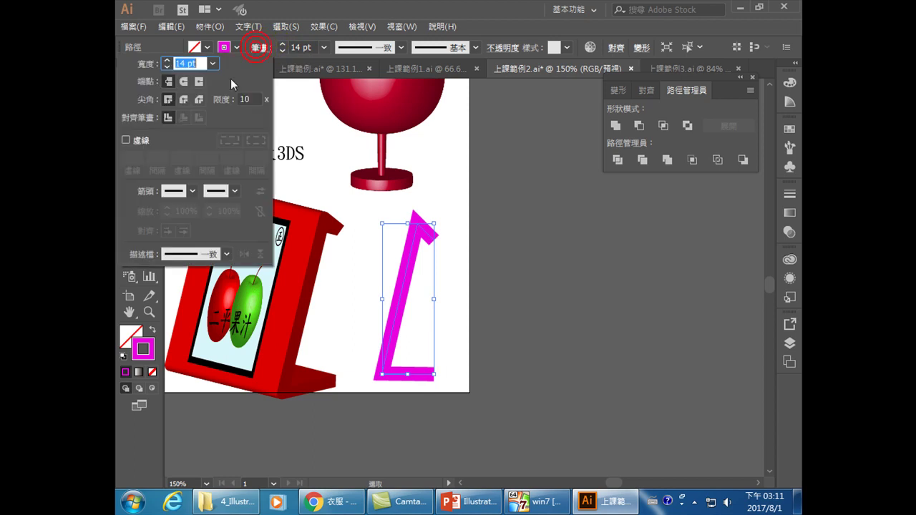
pyautogui.click(183, 82)
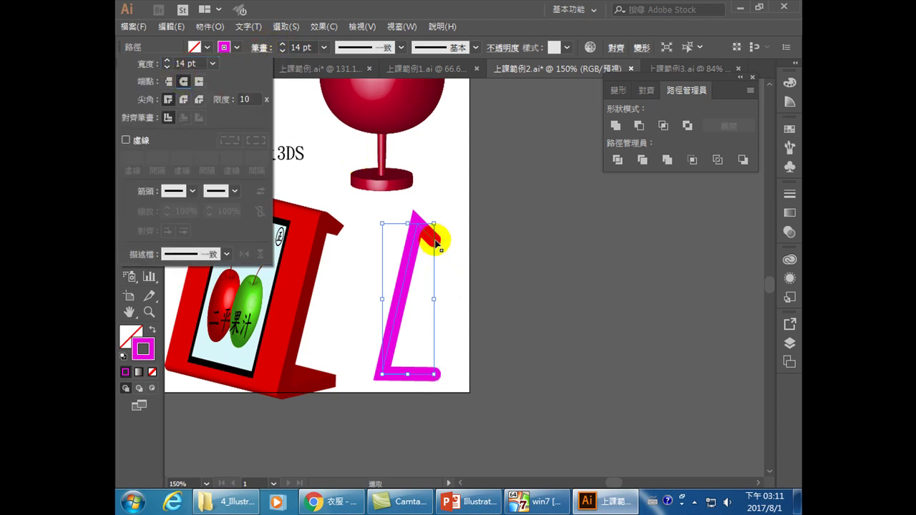
pyautogui.click(184, 99)
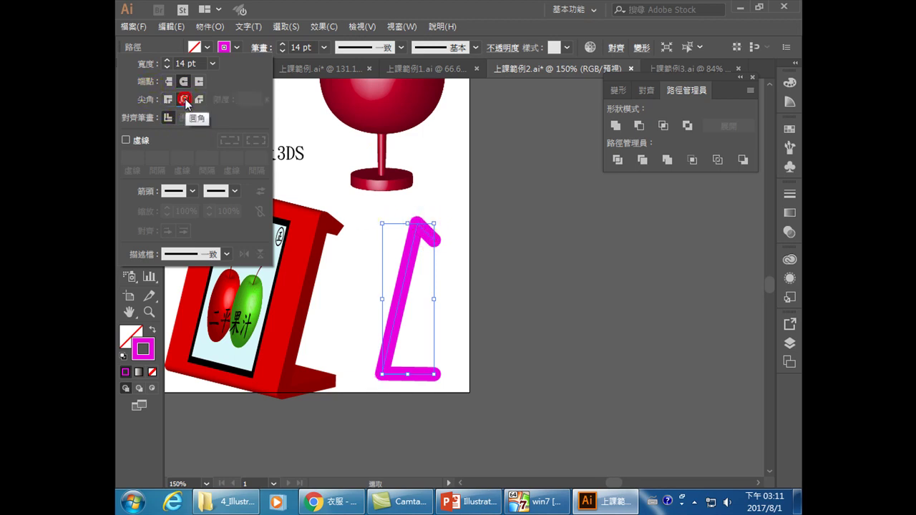
pyautogui.click(561, 219)
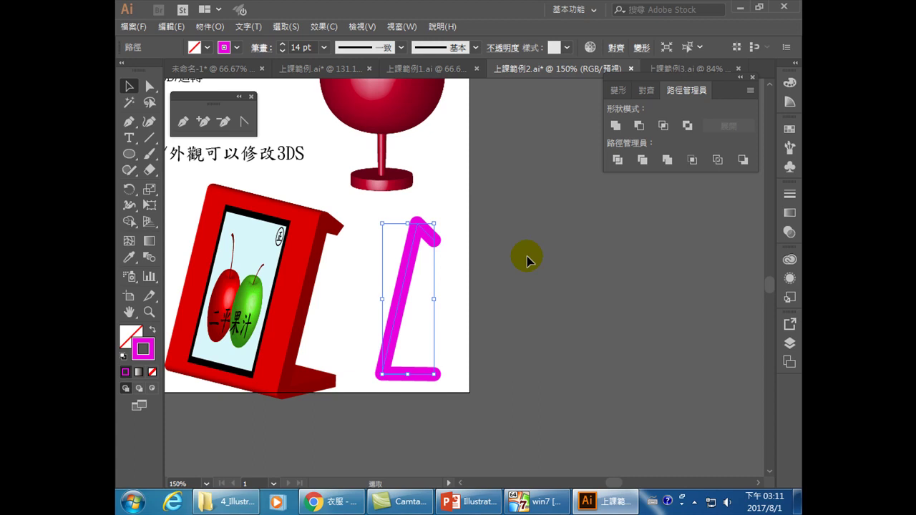
pyautogui.click(210, 27)
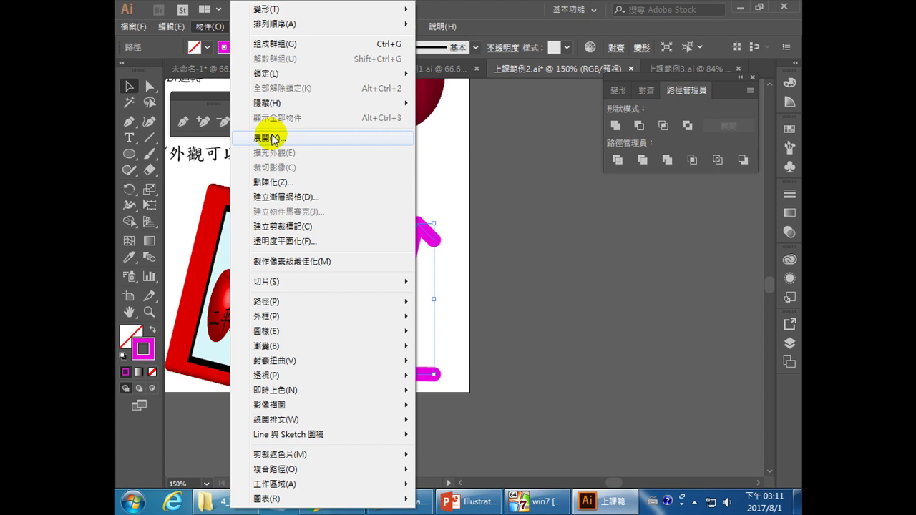
# - Expand the L stroke into a filled magenta shape, keeping Fill and Stroke checked
pyautogui.click(274, 139)
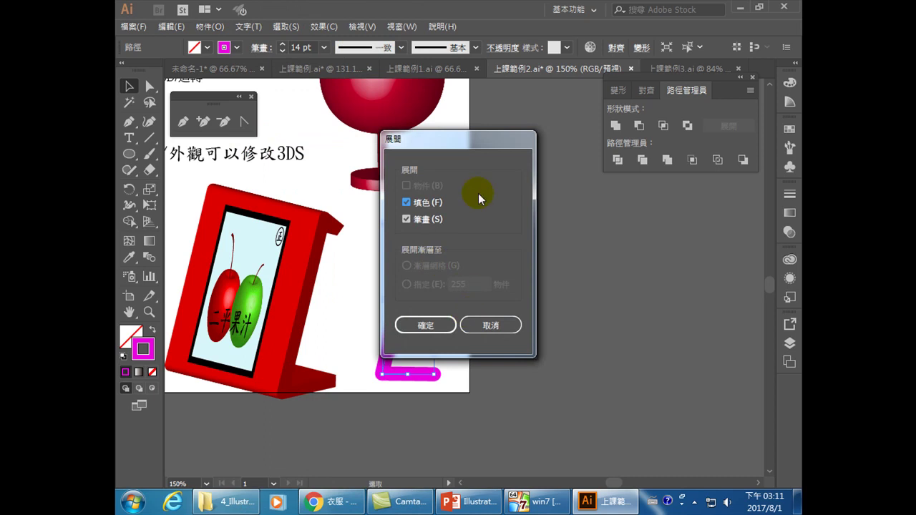
pyautogui.moveTo(485, 145); pyautogui.dragTo(589, 149)
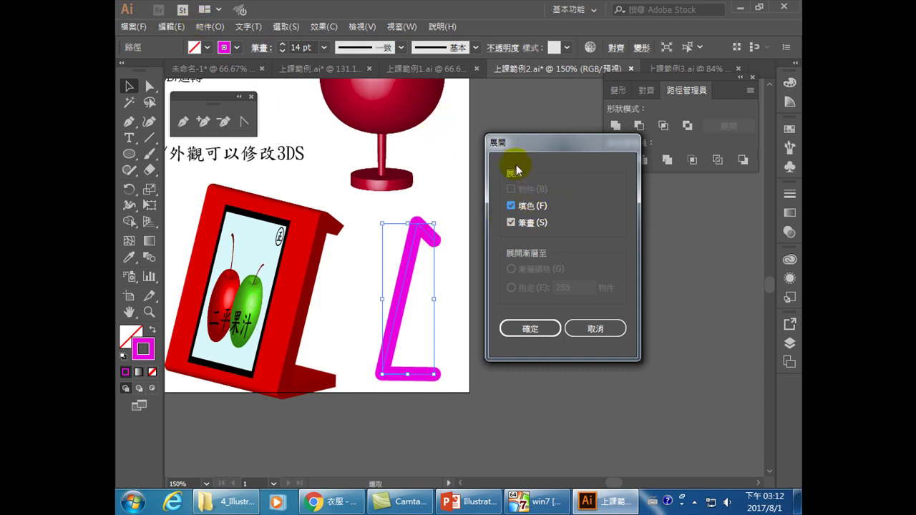
pyautogui.click(538, 330)
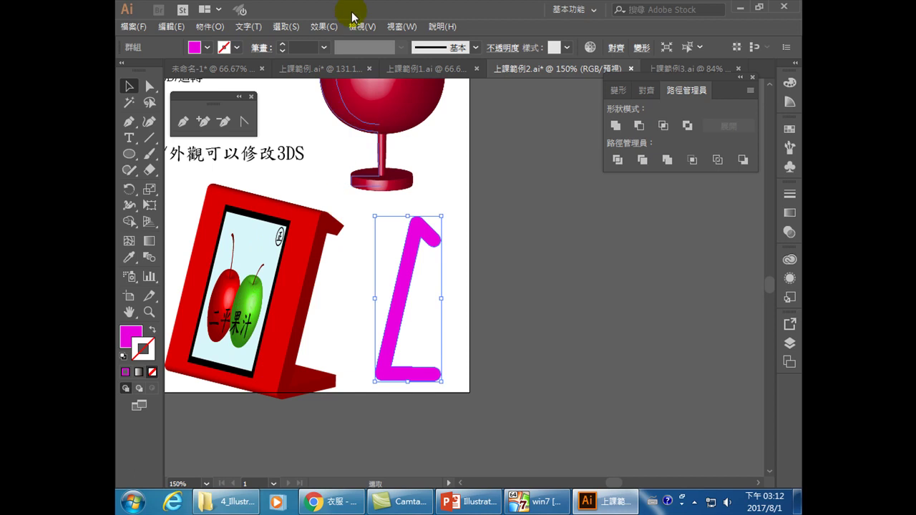
# - Apply Effect > 3D > Extrude & Bevel to the L shape with Preview on
pyautogui.click(322, 27)
pyautogui.moveTo(336, 106)
pyautogui.click(458, 108)
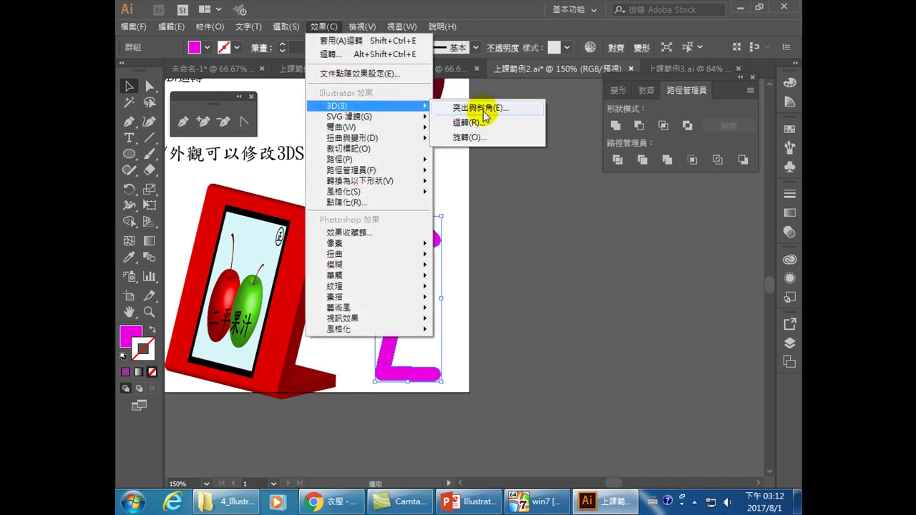
pyautogui.click(481, 108)
pyautogui.moveTo(475, 116); pyautogui.dragTo(634, 125)
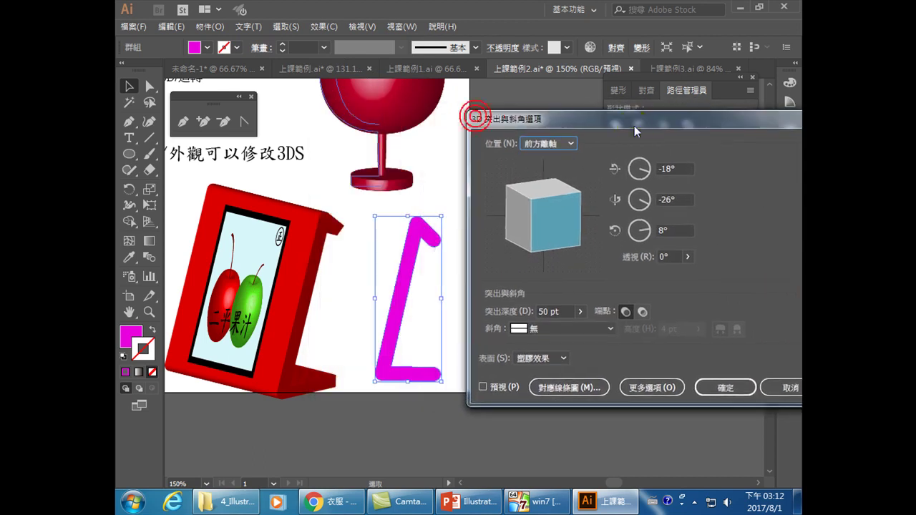
pyautogui.click(483, 387)
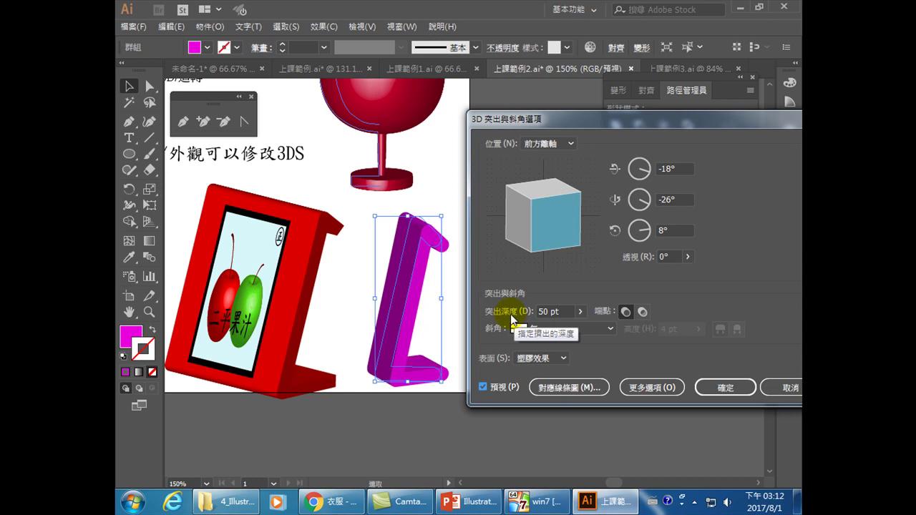
# - Set Extrude Depth to 162 pt and rotate the stand to -21°, -32°, 10°
pyautogui.click(580, 312)
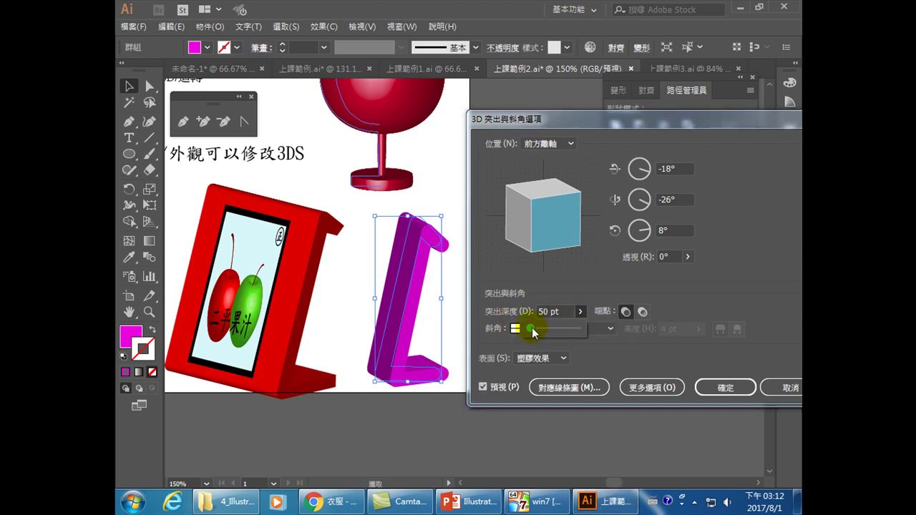
pyautogui.moveTo(532, 332); pyautogui.dragTo(535, 337)
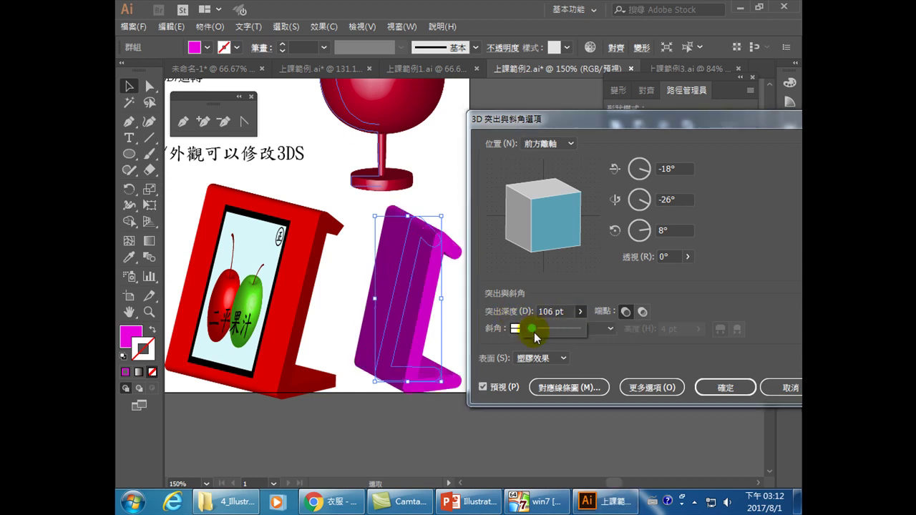
pyautogui.moveTo(534, 332); pyautogui.dragTo(535, 334)
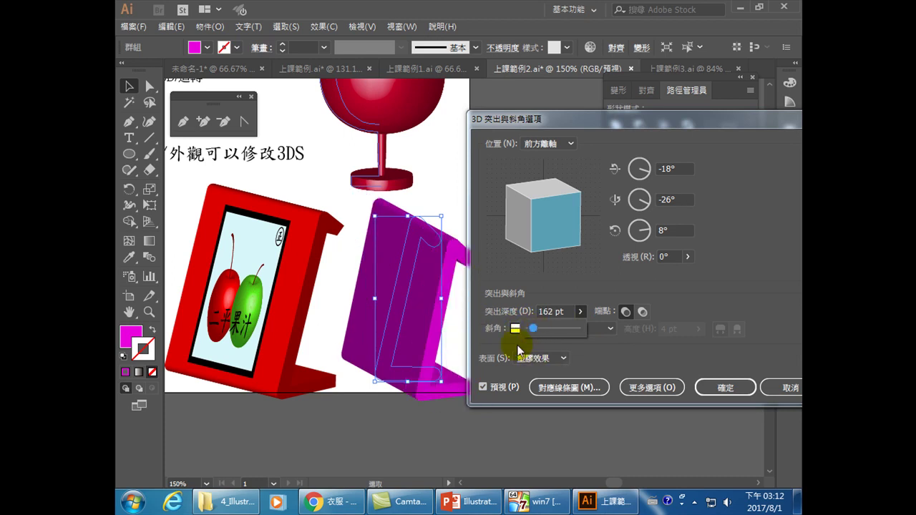
pyautogui.click(552, 229)
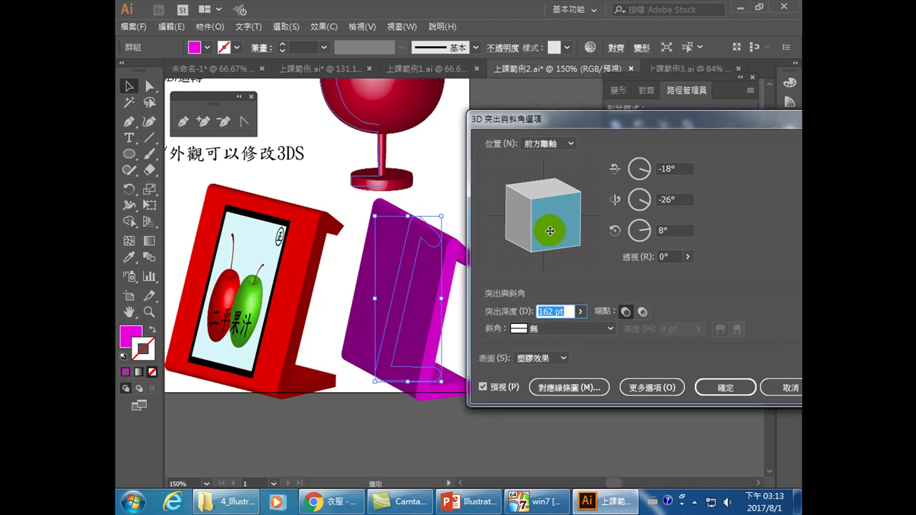
pyautogui.moveTo(551, 230)
pyautogui.mouseDown()
pyautogui.moveTo(539, 230)
pyautogui.moveTo(553, 238)
pyautogui.mouseUp()
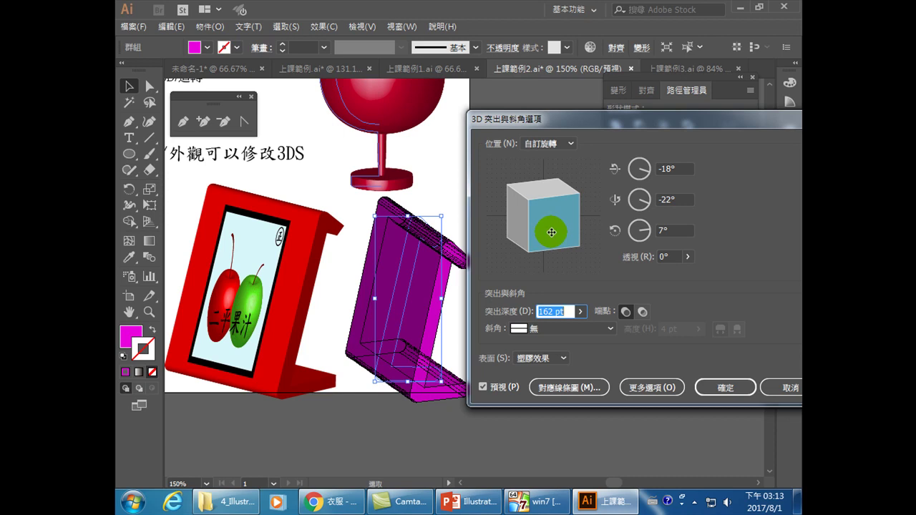
pyautogui.moveTo(553, 236); pyautogui.dragTo(555, 229)
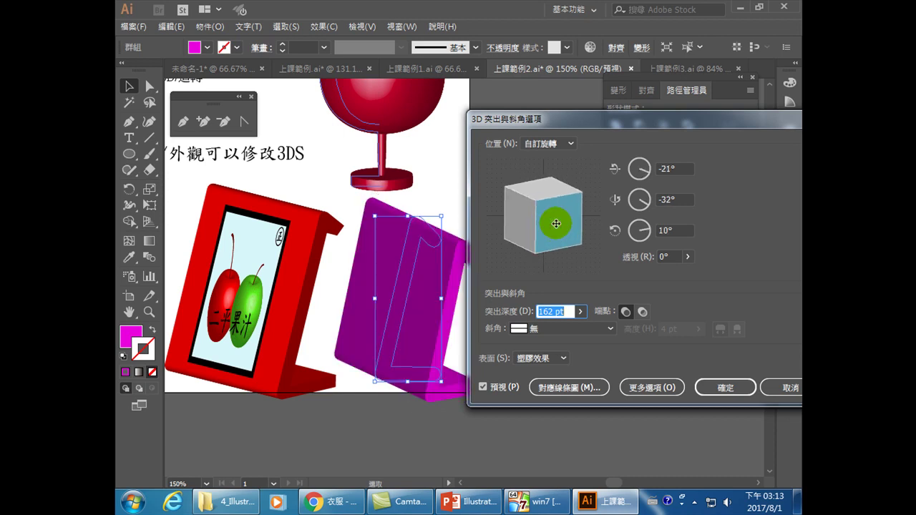
pyautogui.click(437, 306)
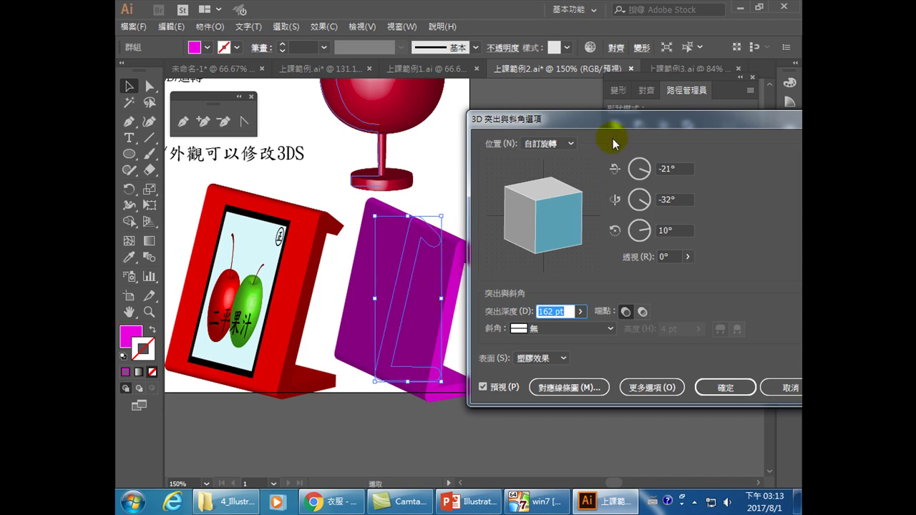
pyautogui.moveTo(607, 123); pyautogui.dragTo(564, 81)
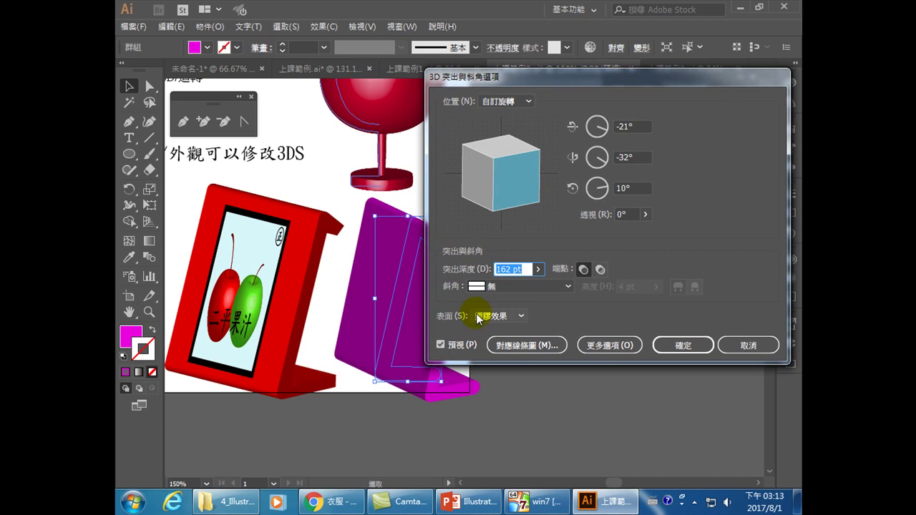
# - Show the 3D lighting options and move the light toward the upper left
pyautogui.click(609, 347)
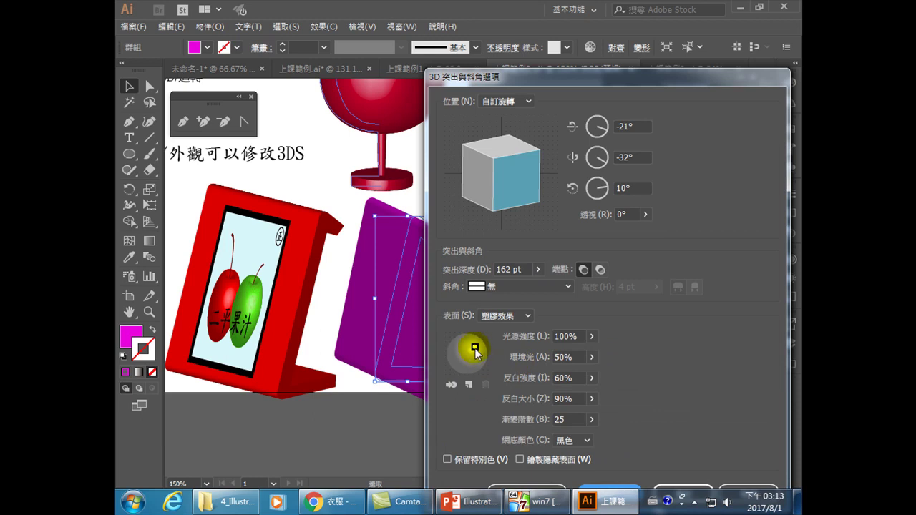
pyautogui.moveTo(515, 77); pyautogui.dragTo(527, 88)
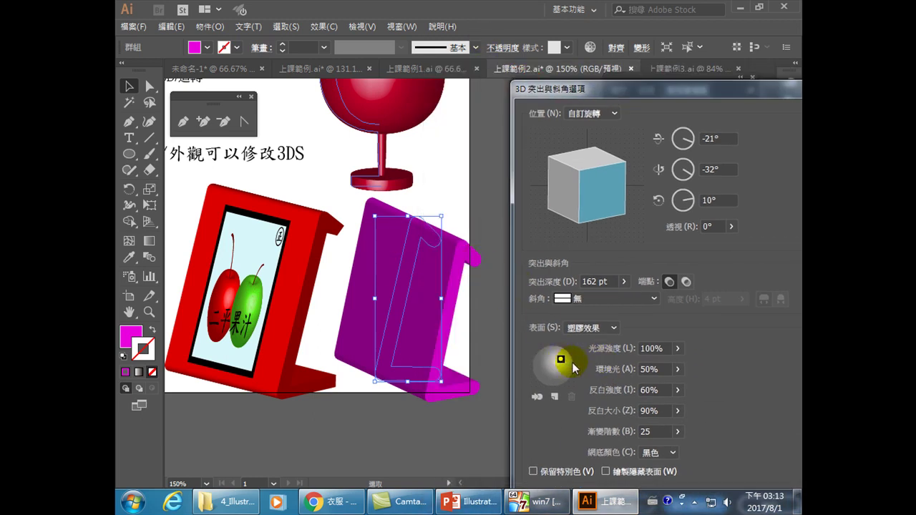
pyautogui.moveTo(573, 369); pyautogui.dragTo(548, 363)
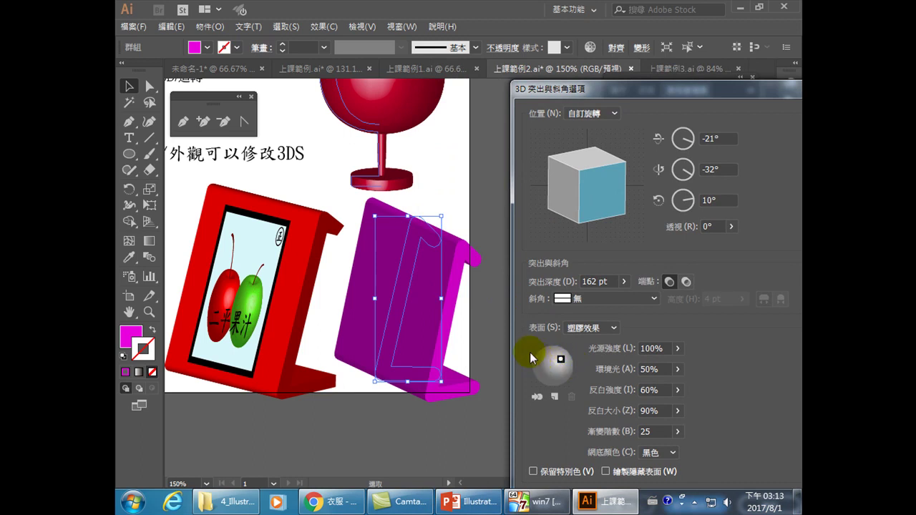
pyautogui.click(375, 298)
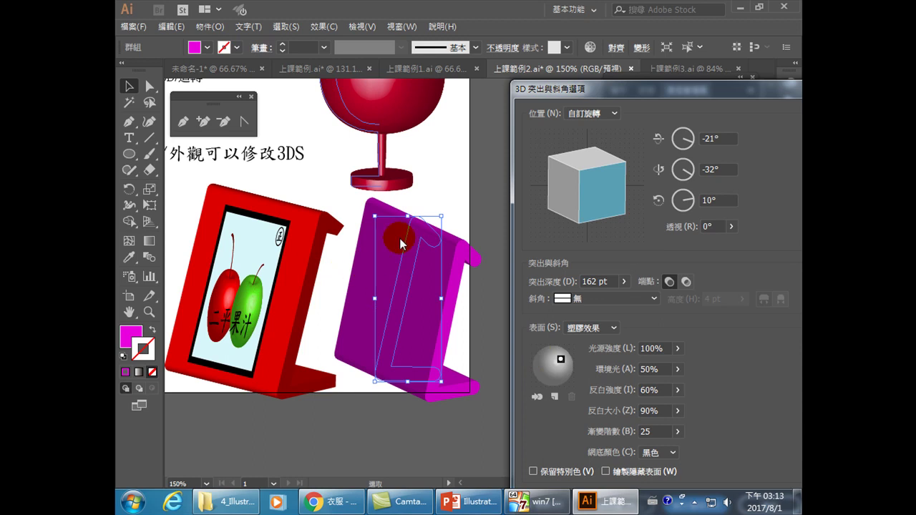
# - Adjust the light to brighten the magenta stand, apply the 3D effect and deselect
pyautogui.click(556, 361)
pyautogui.moveTo(557, 361); pyautogui.dragTo(543, 355)
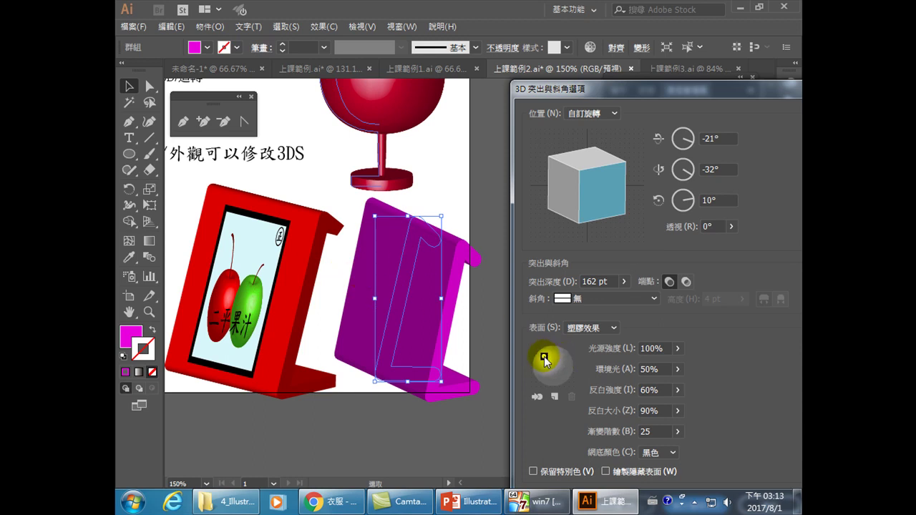
pyautogui.moveTo(636, 89)
pyautogui.mouseDown()
pyautogui.moveTo(593, 58)
pyautogui.moveTo(675, 76)
pyautogui.mouseUp()
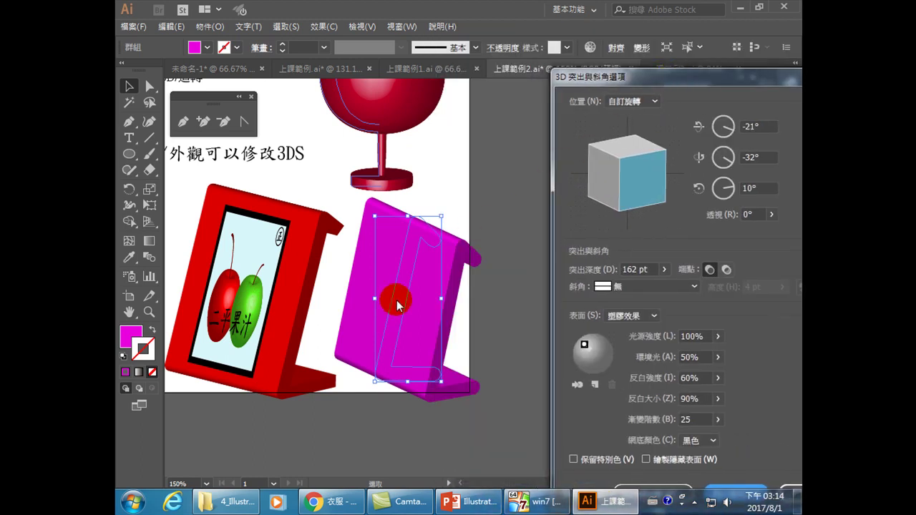
pyautogui.moveTo(646, 79)
pyautogui.mouseDown()
pyautogui.moveTo(601, 81)
pyautogui.moveTo(501, 39)
pyautogui.mouseUp()
pyautogui.click(668, 455)
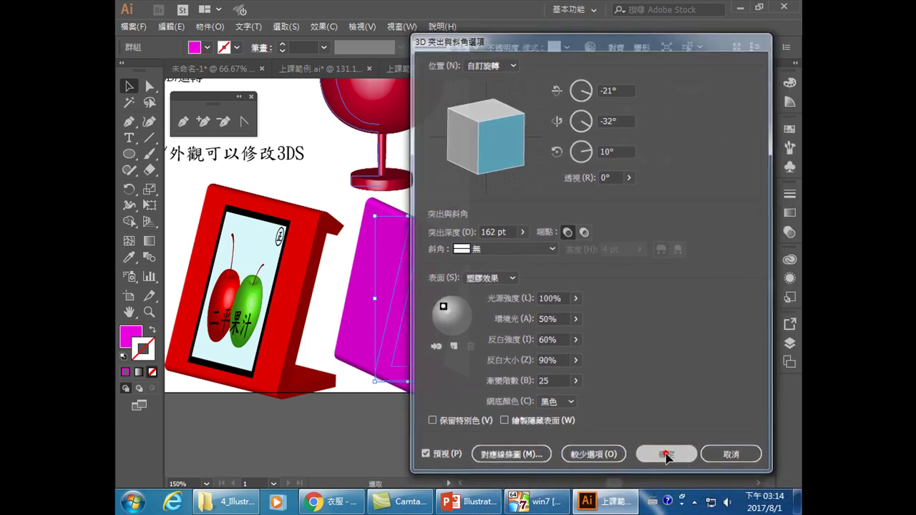
pyautogui.click(545, 320)
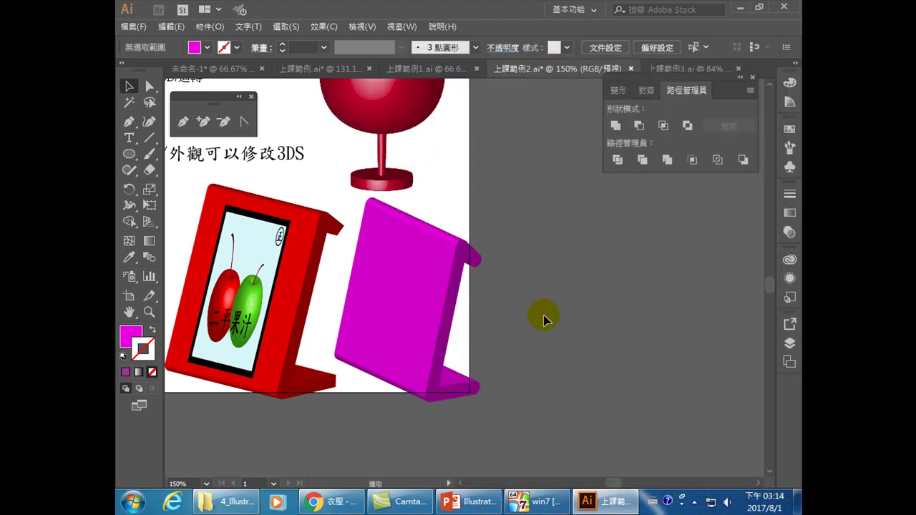